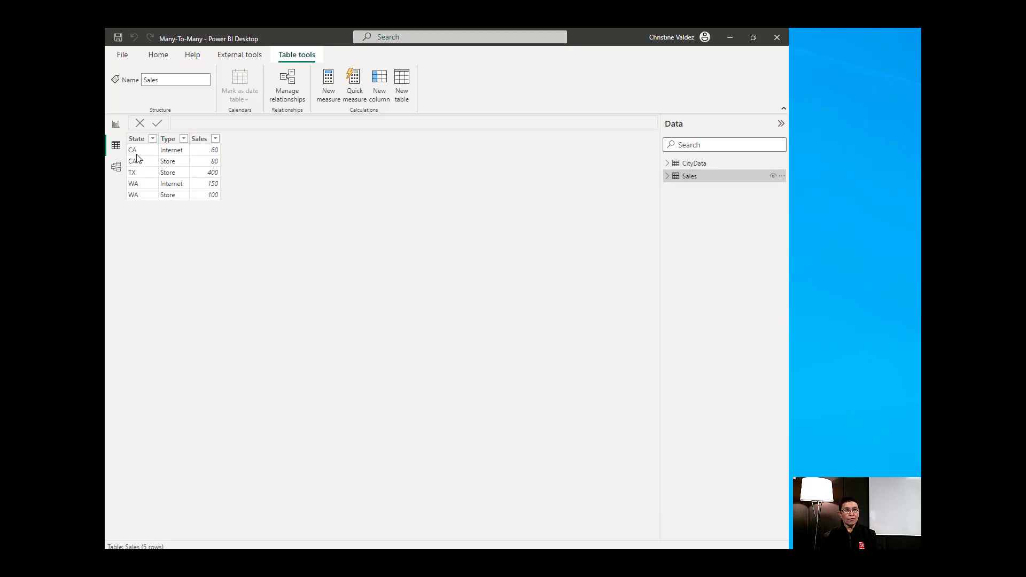
# Create a many-to-many relationship between the State columns of Sales and CityData, with single cross filtering from CityData to Sales
pyautogui.click(680, 166)
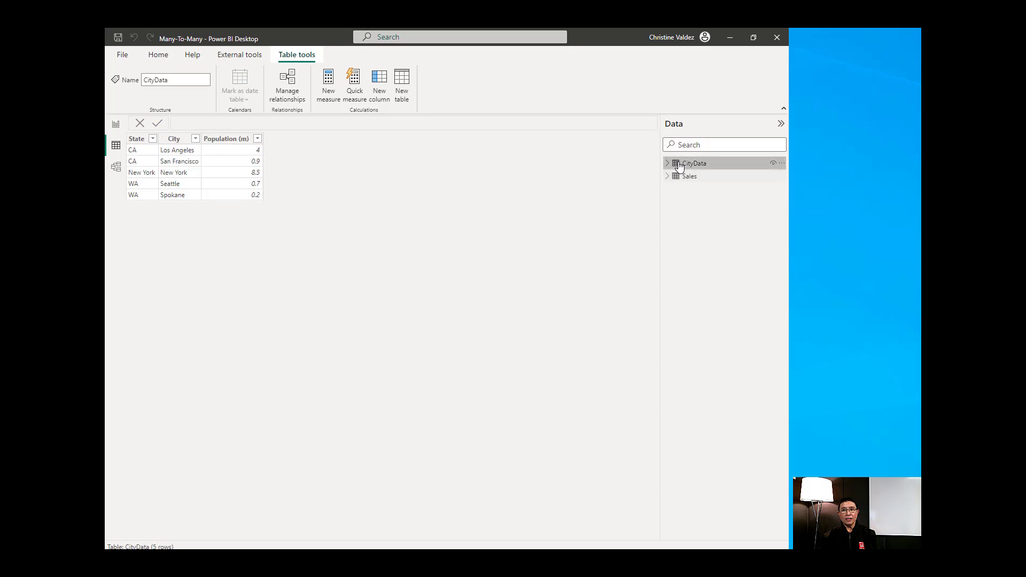
pyautogui.click(116, 170)
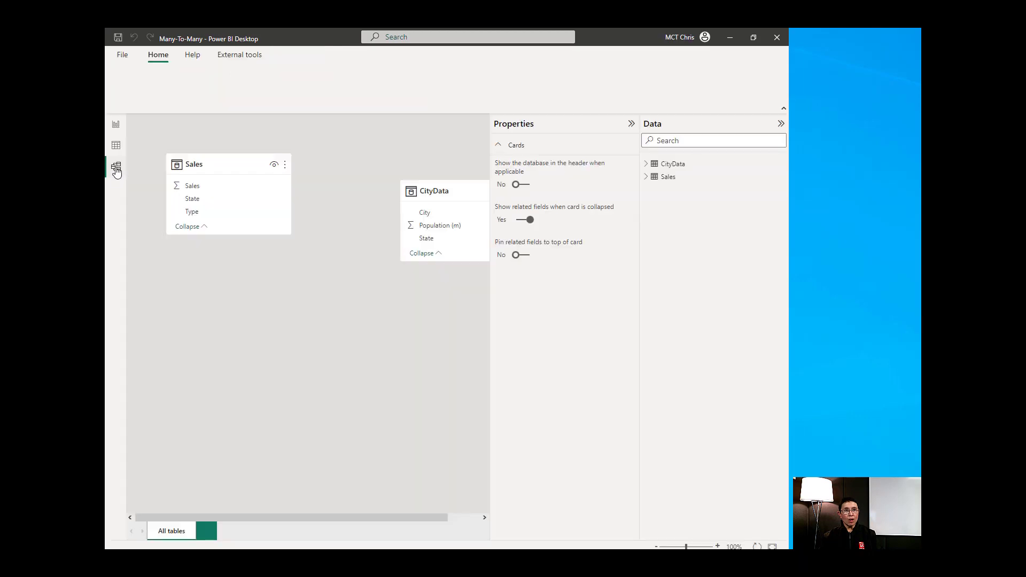
pyautogui.click(631, 124)
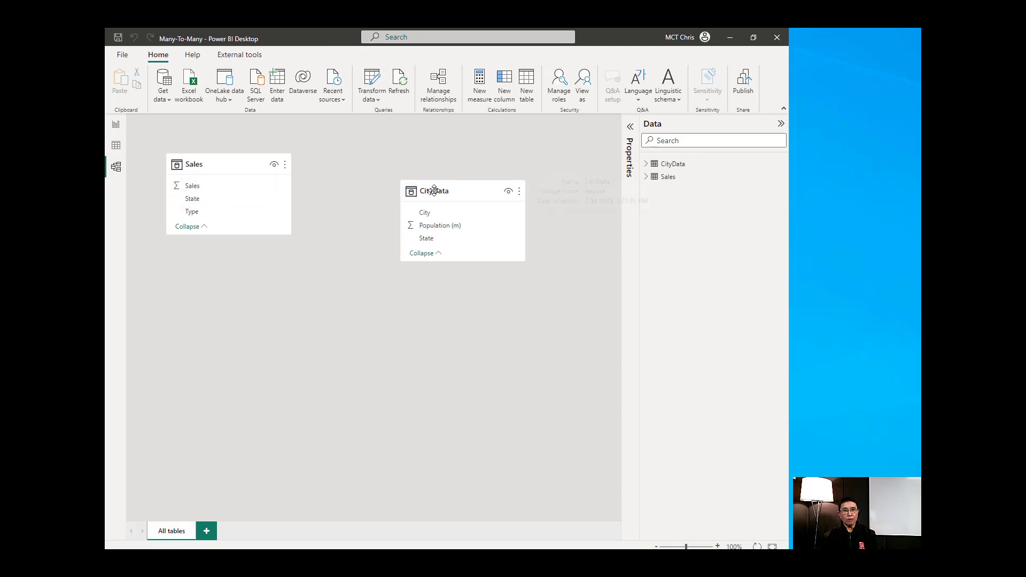
pyautogui.click(193, 201)
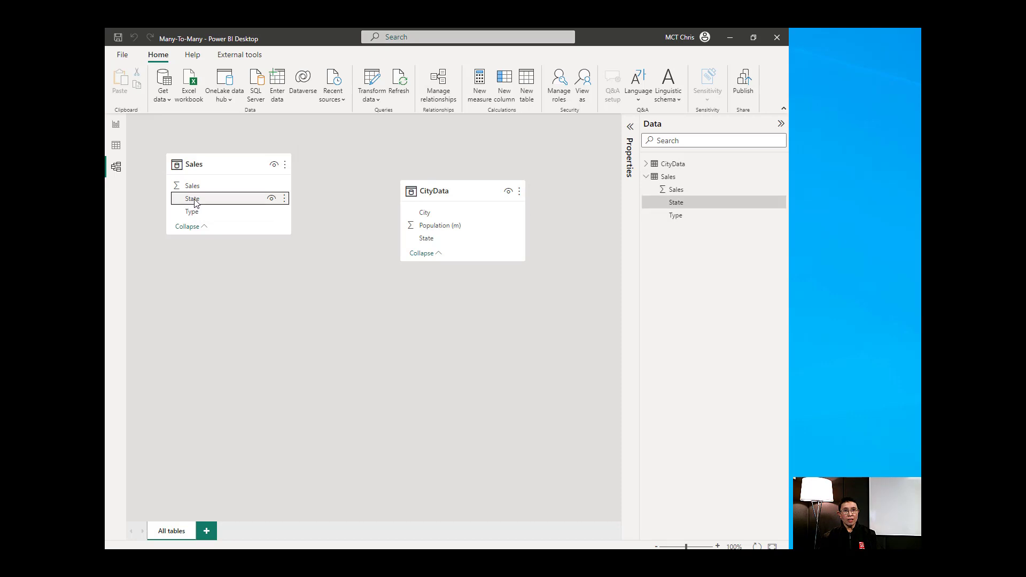
pyautogui.moveTo(195, 203); pyautogui.dragTo(443, 243)
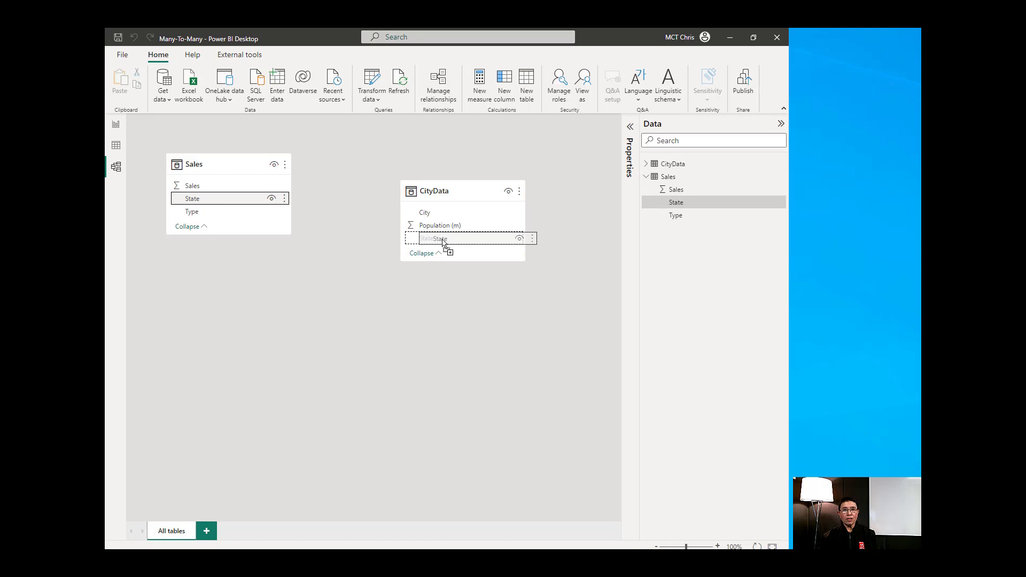
pyautogui.moveTo(443, 243); pyautogui.dragTo(443, 244)
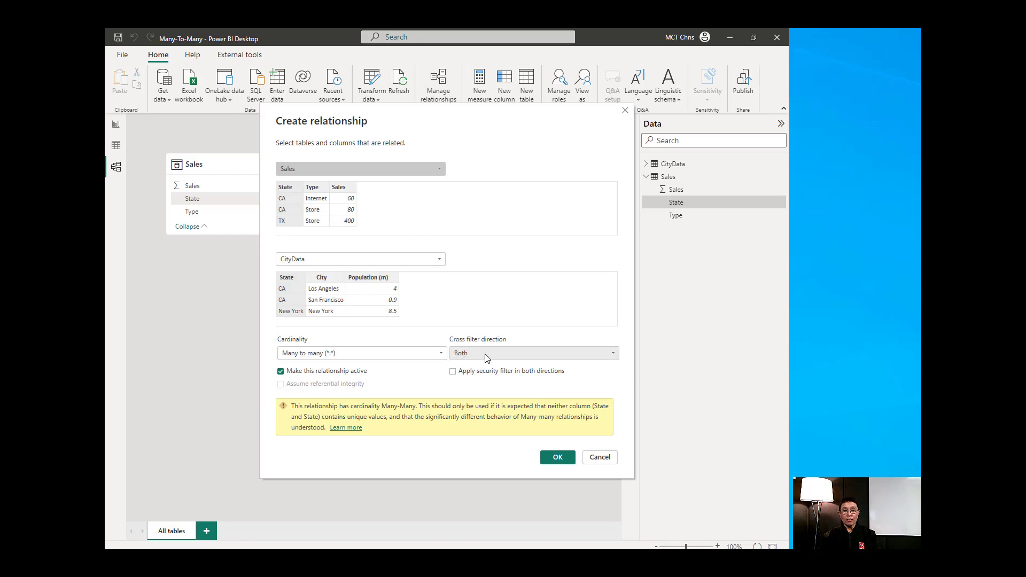
pyautogui.click(614, 354)
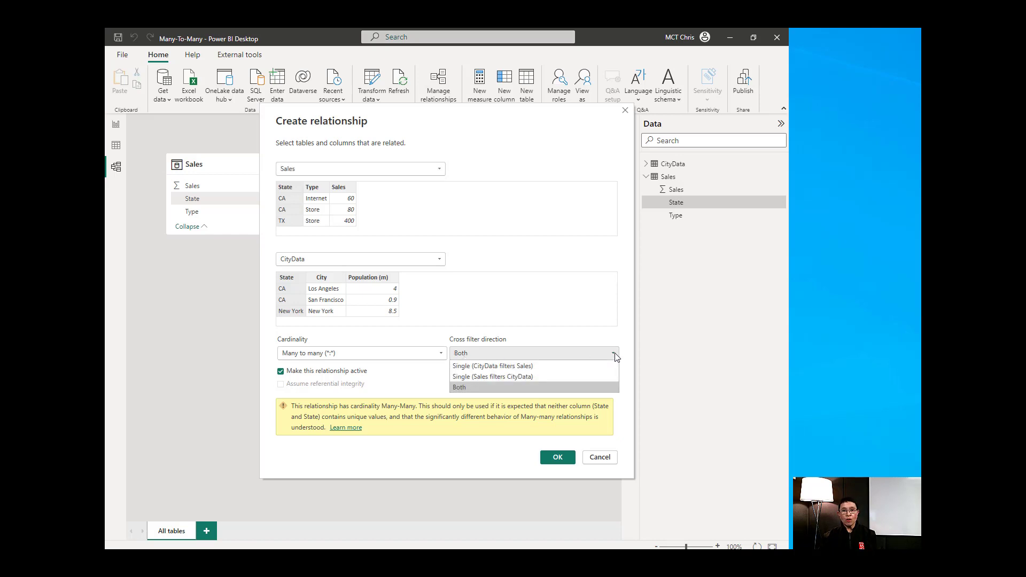
pyautogui.click(492, 368)
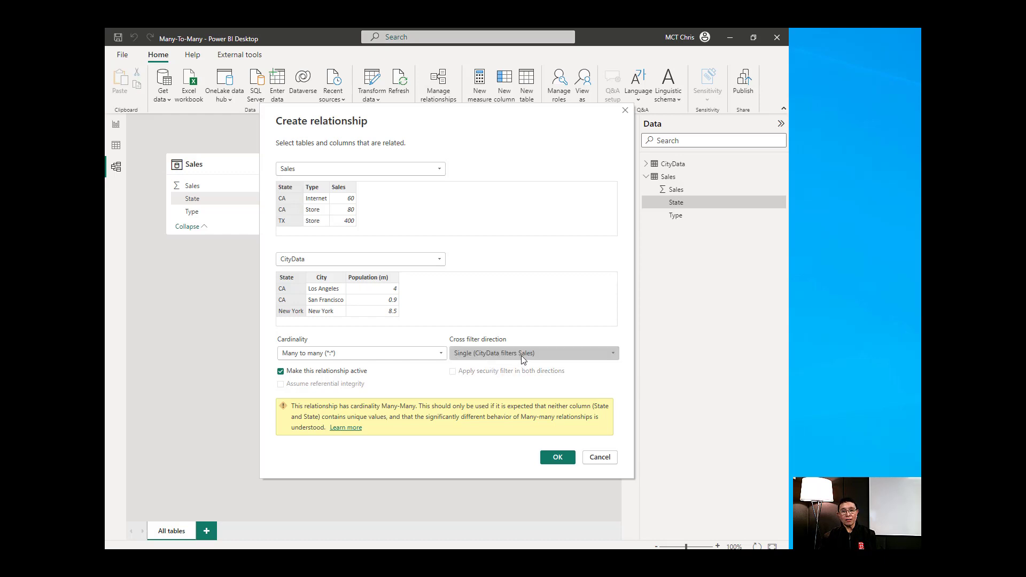
pyautogui.click(557, 458)
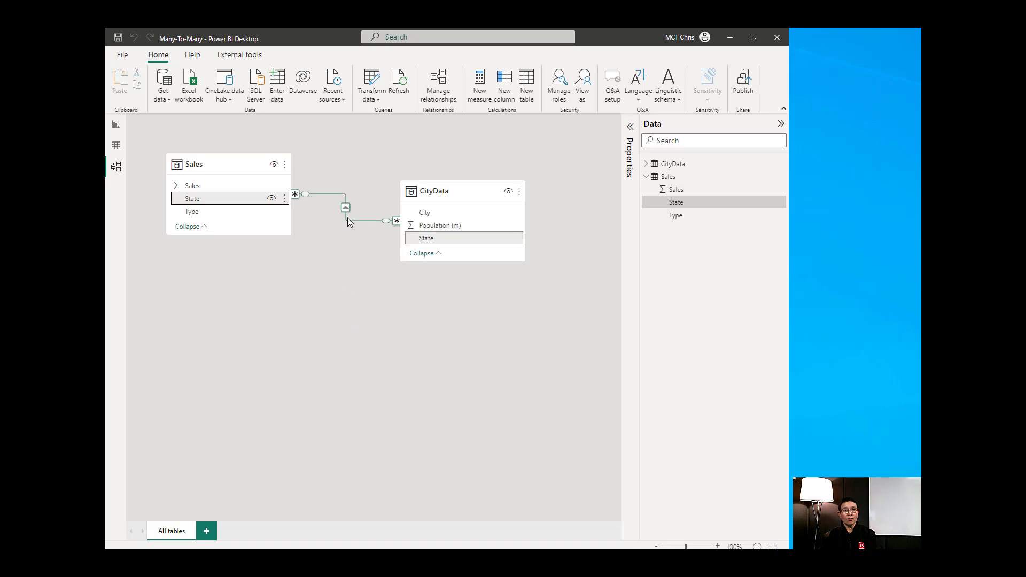
# Insert a table visual on the report page, enlarge it and move it near the page centre
pyautogui.click(116, 125)
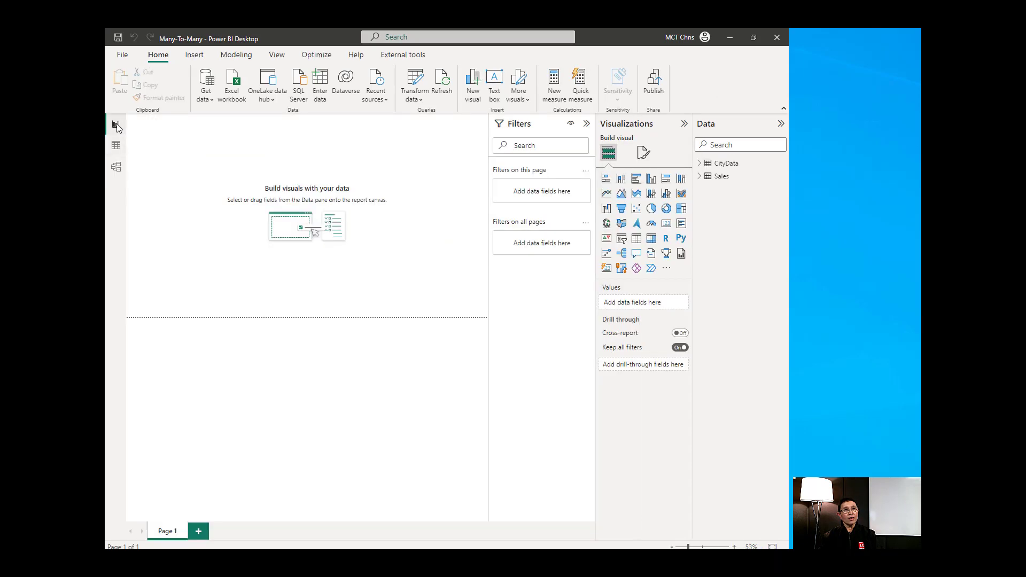
pyautogui.click(700, 166)
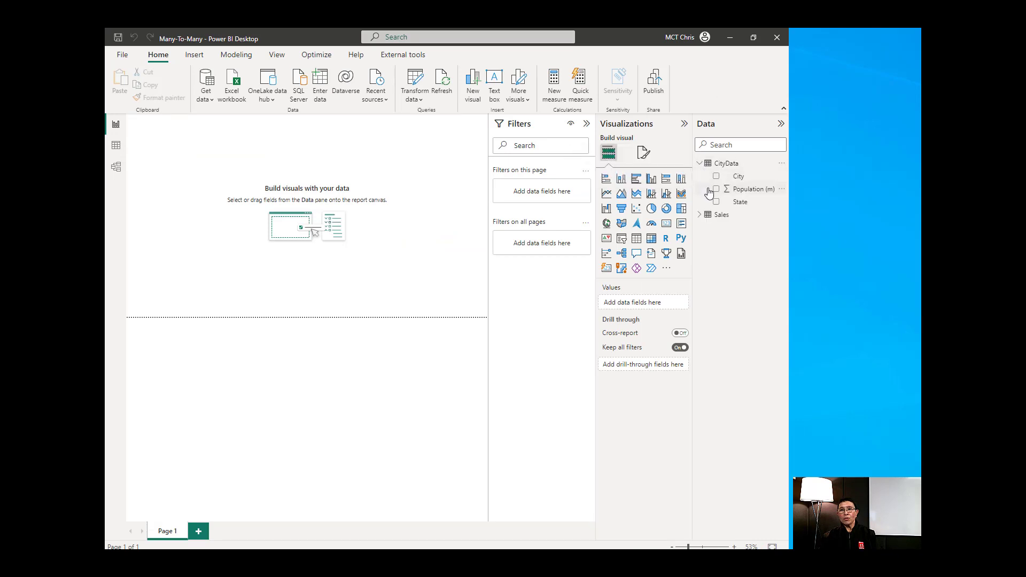
pyautogui.click(637, 239)
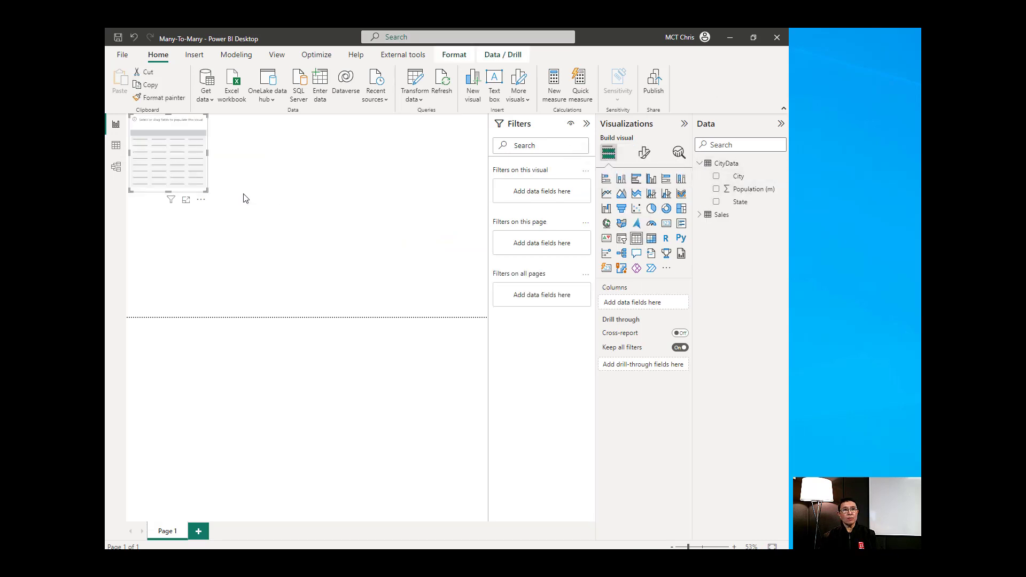
pyautogui.moveTo(207, 192); pyautogui.dragTo(368, 249)
pyautogui.moveTo(314, 194); pyautogui.dragTo(380, 229)
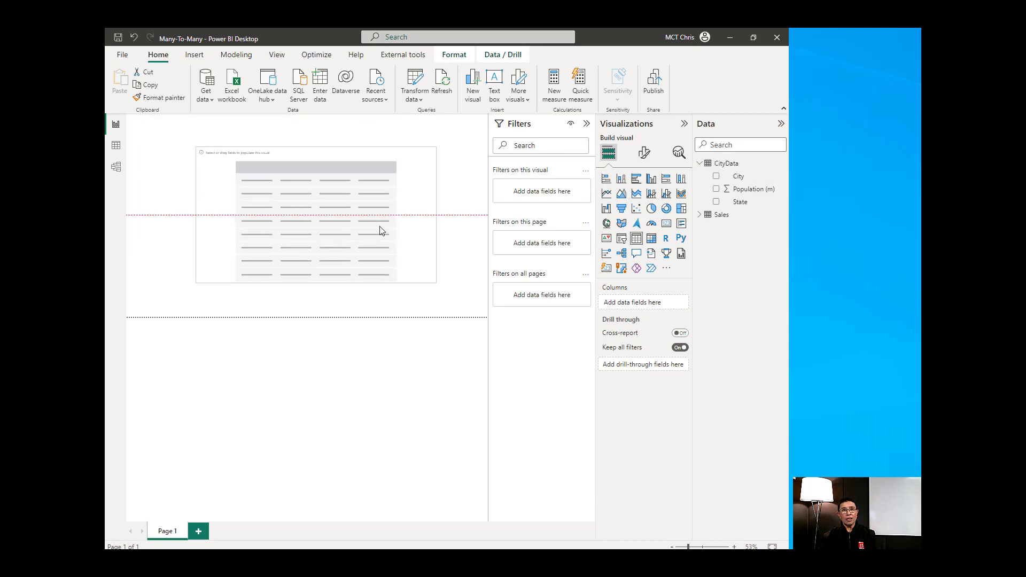
# Fill the table visual with State and Population (m) from CityData and Sales from the Sales table, showing it in focus mode
pyautogui.click(716, 203)
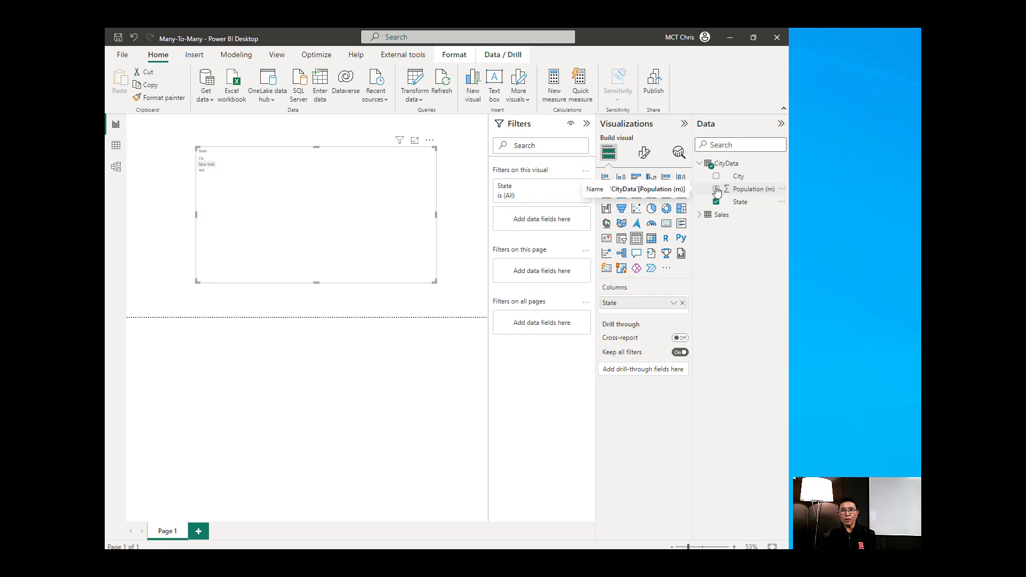
pyautogui.click(717, 190)
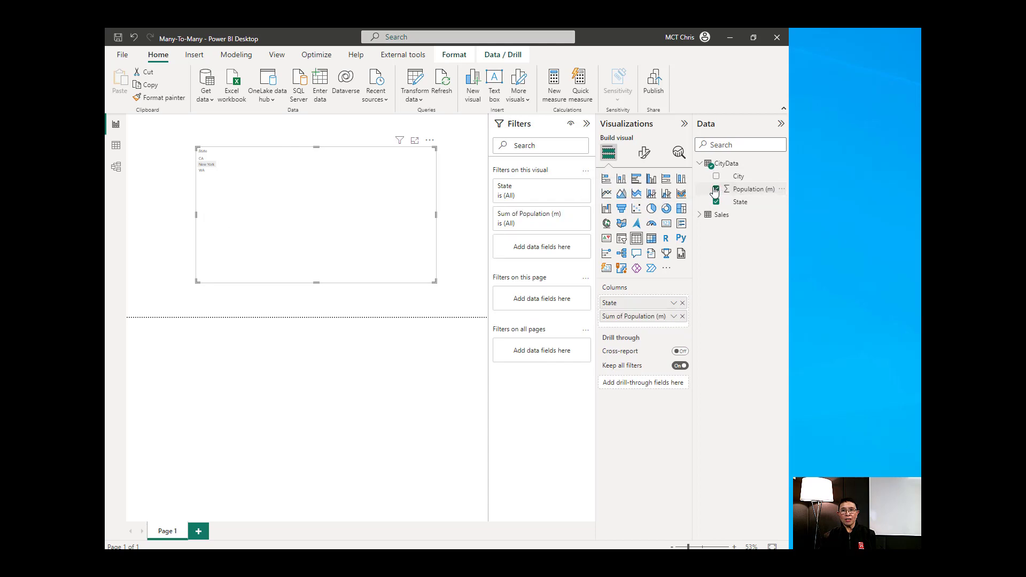
pyautogui.click(414, 141)
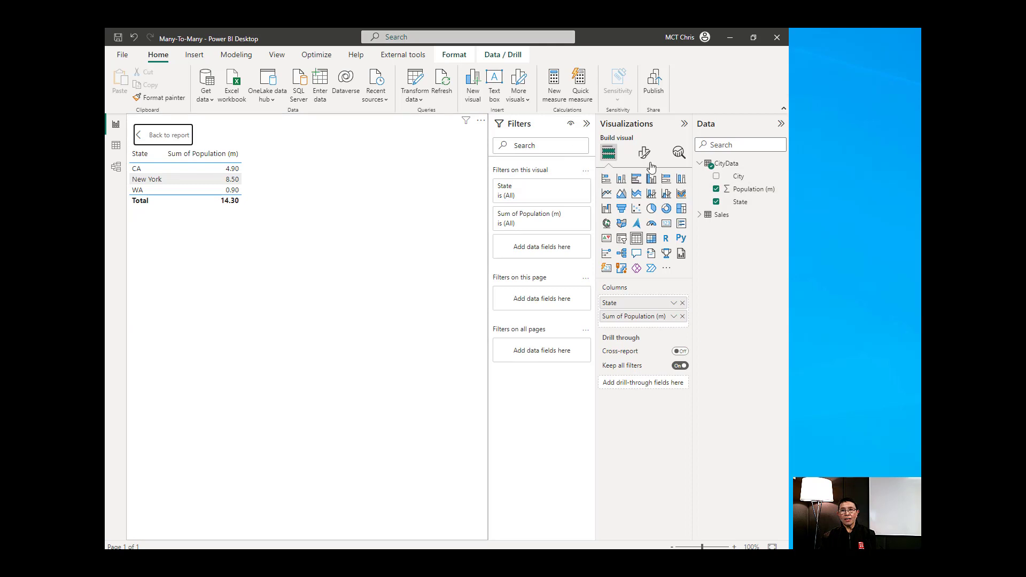
pyautogui.click(699, 215)
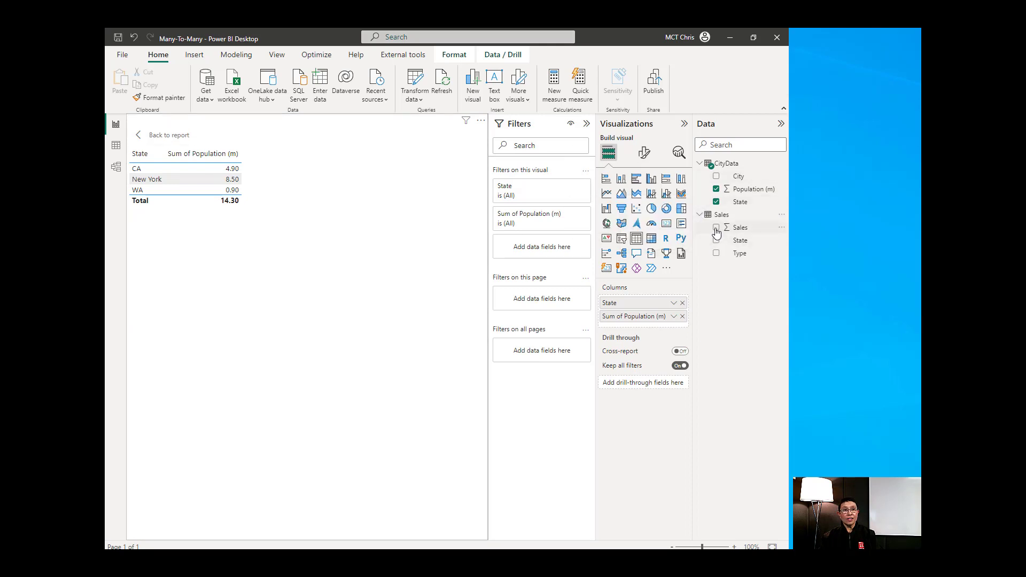
pyautogui.click(717, 229)
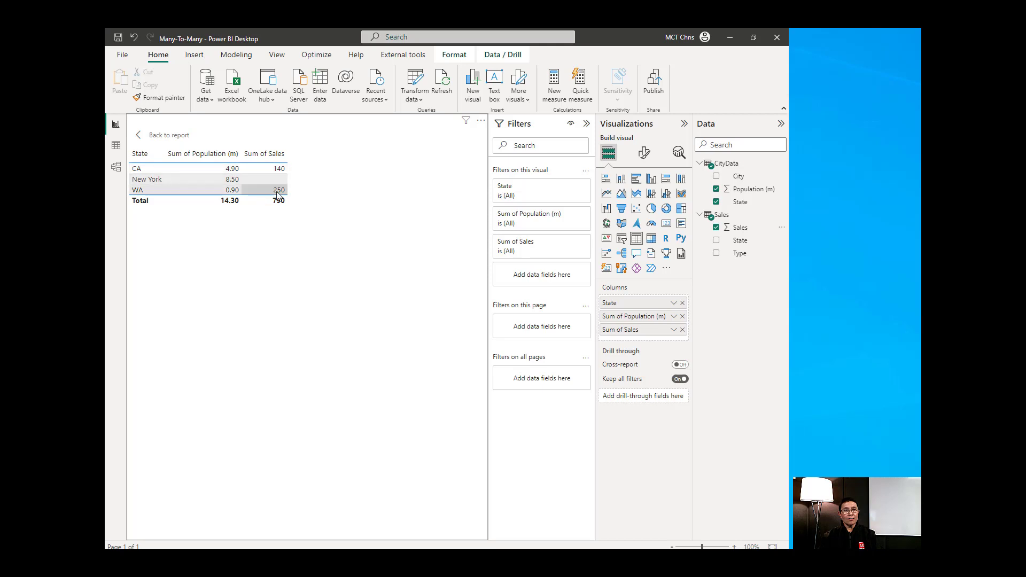
# Examine the Sales table's source rows and compare them with the report table's sales by state
pyautogui.click(116, 145)
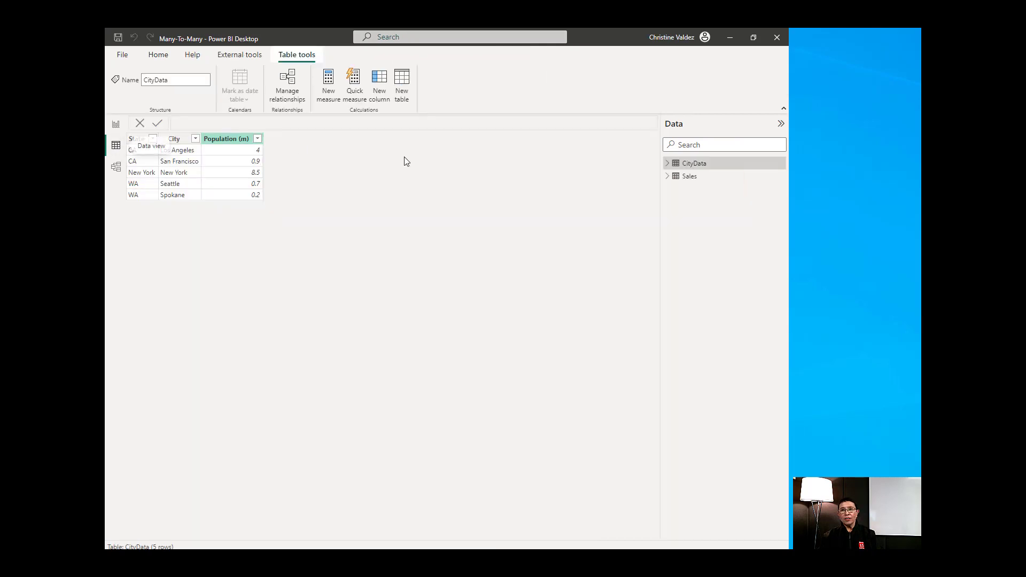
pyautogui.click(676, 177)
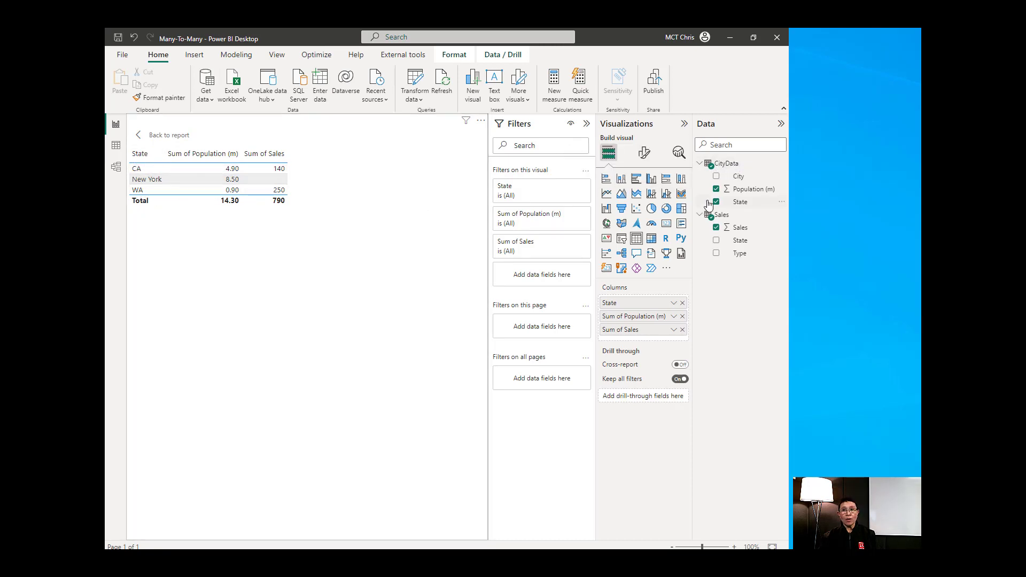
pyautogui.moveTo(732, 167)
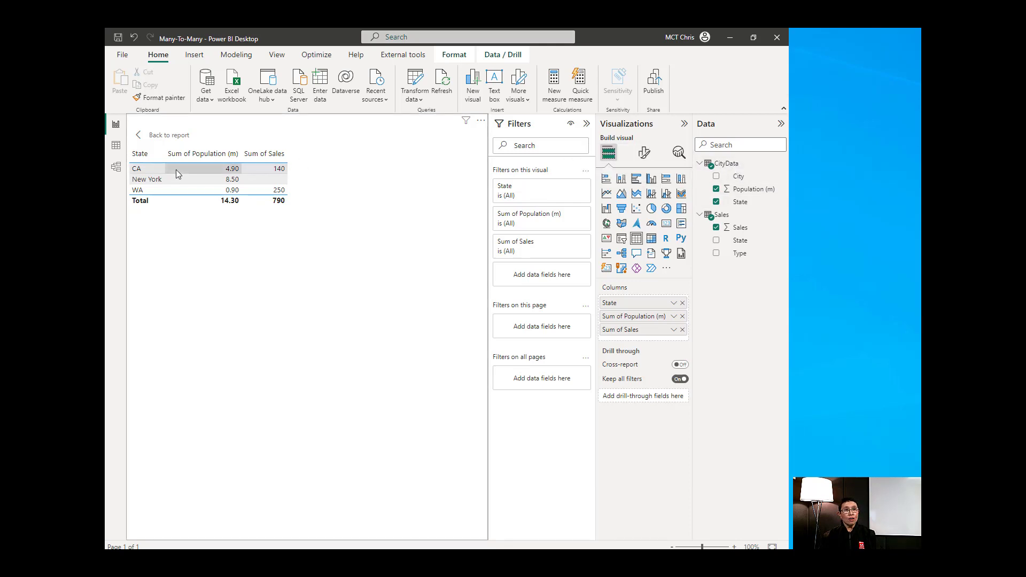
# Set the Sales–CityData relationship's cross filter direction to Both, apply the security filter in both directions, and check the report table
pyautogui.click(116, 167)
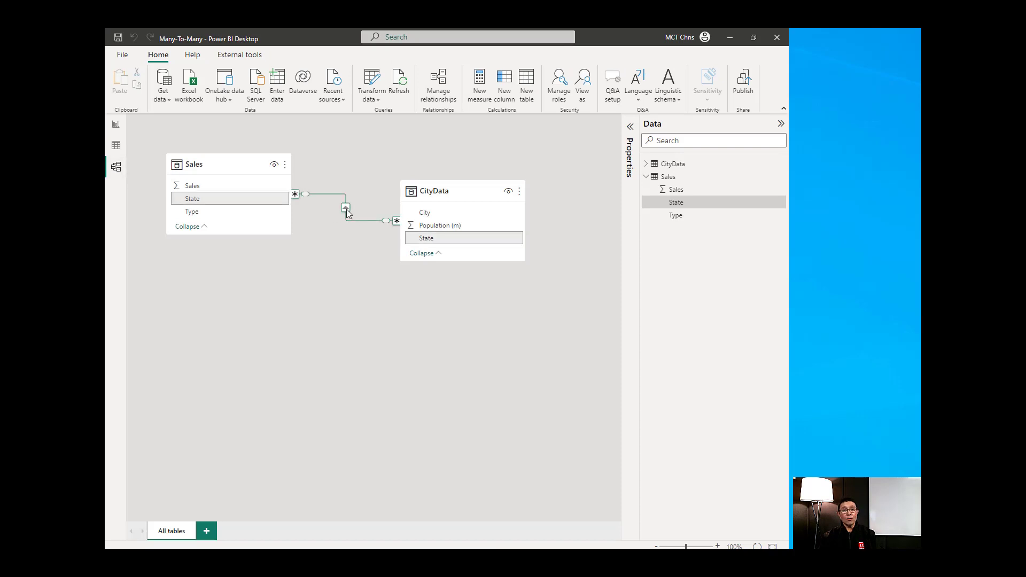
pyautogui.doubleClick(347, 210)
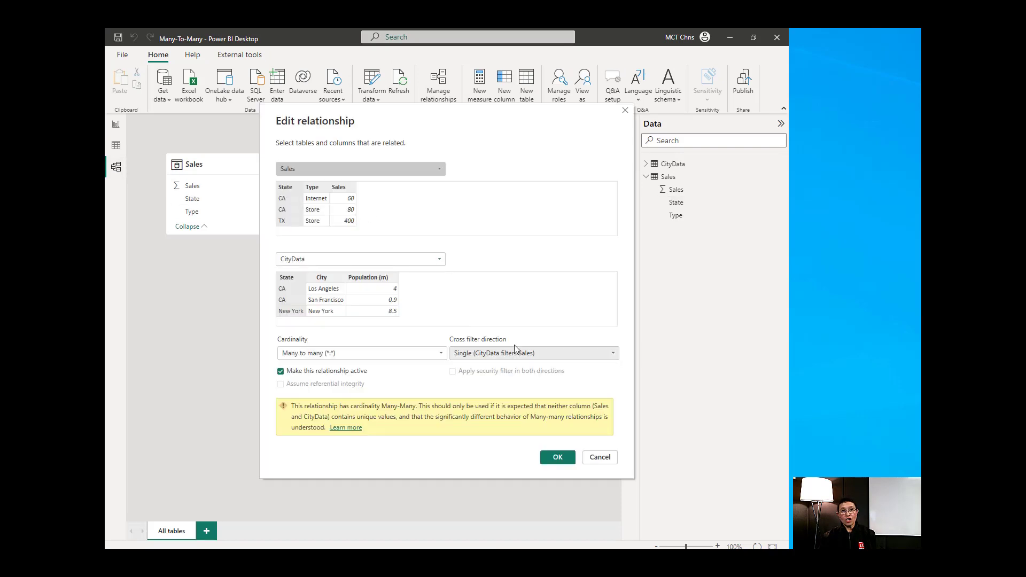
pyautogui.click(512, 353)
pyautogui.click(473, 388)
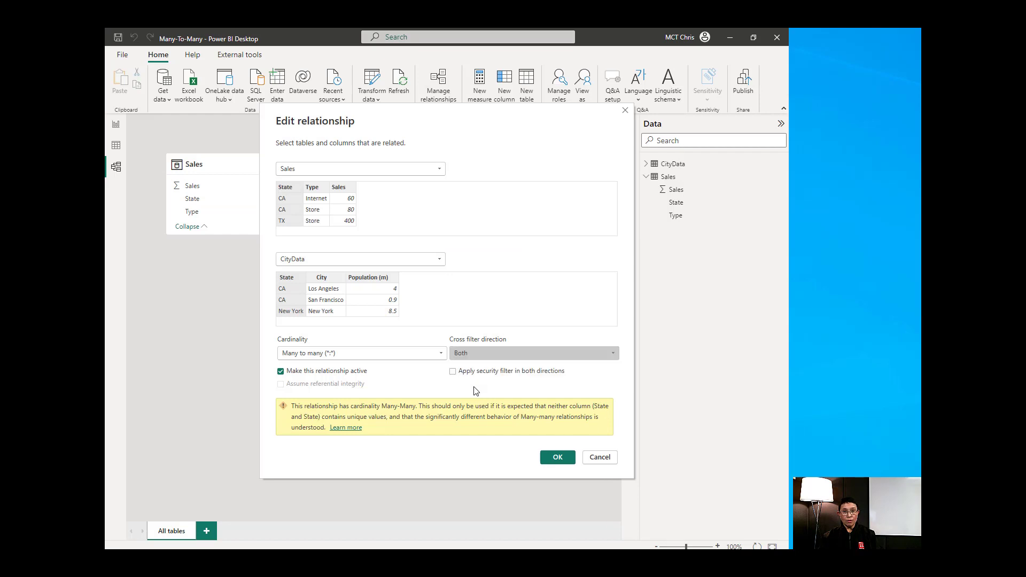
pyautogui.click(453, 372)
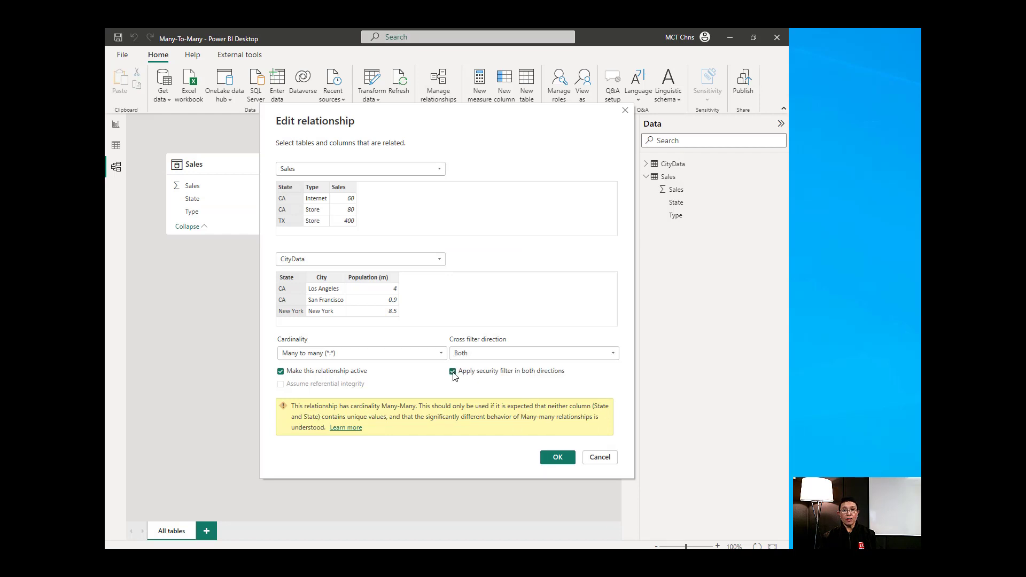
pyautogui.click(555, 458)
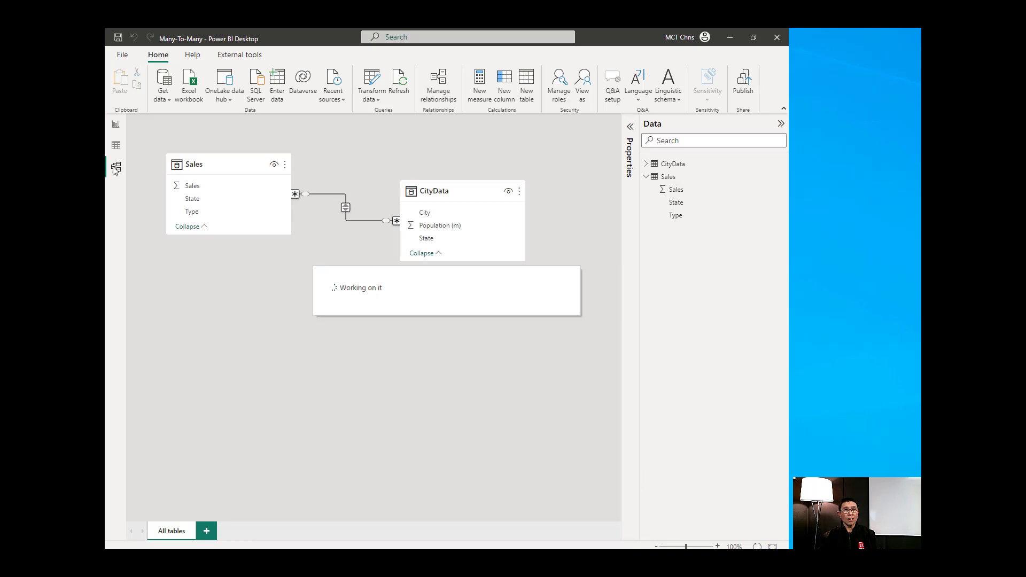
pyautogui.click(116, 127)
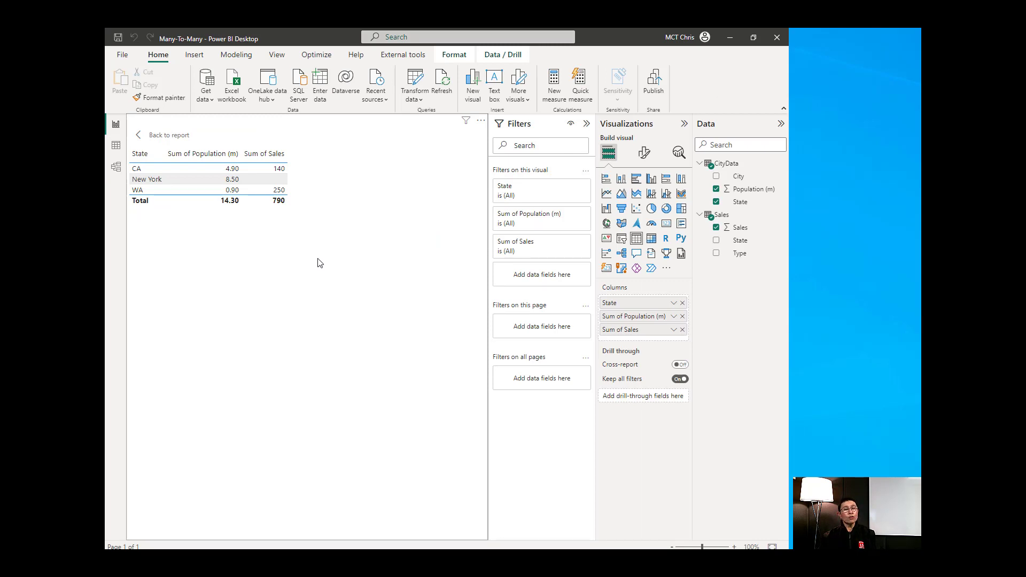
# Delete the relationship between the Sales and CityData tables from the model
pyautogui.click(116, 167)
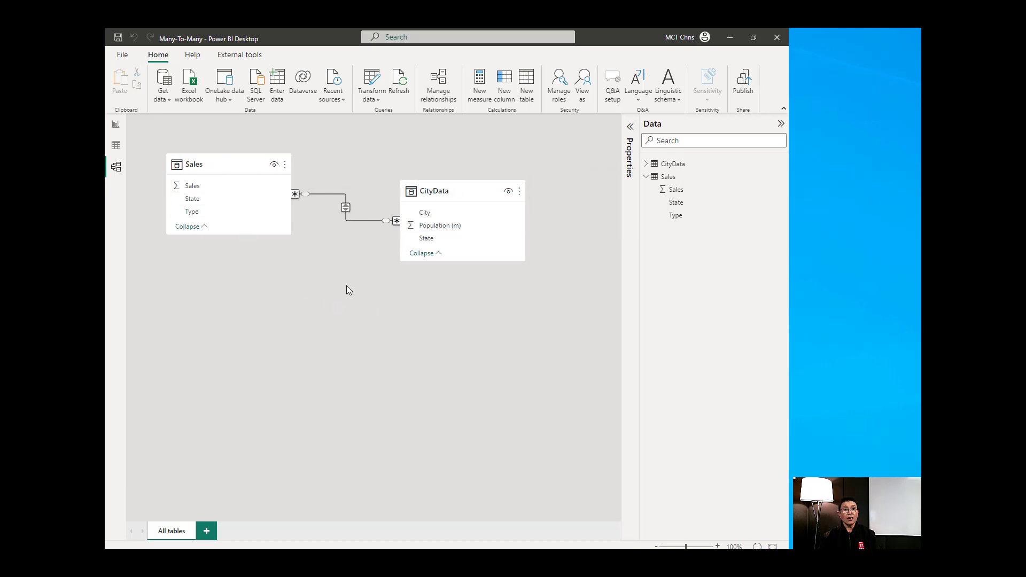
pyautogui.rightClick(345, 207)
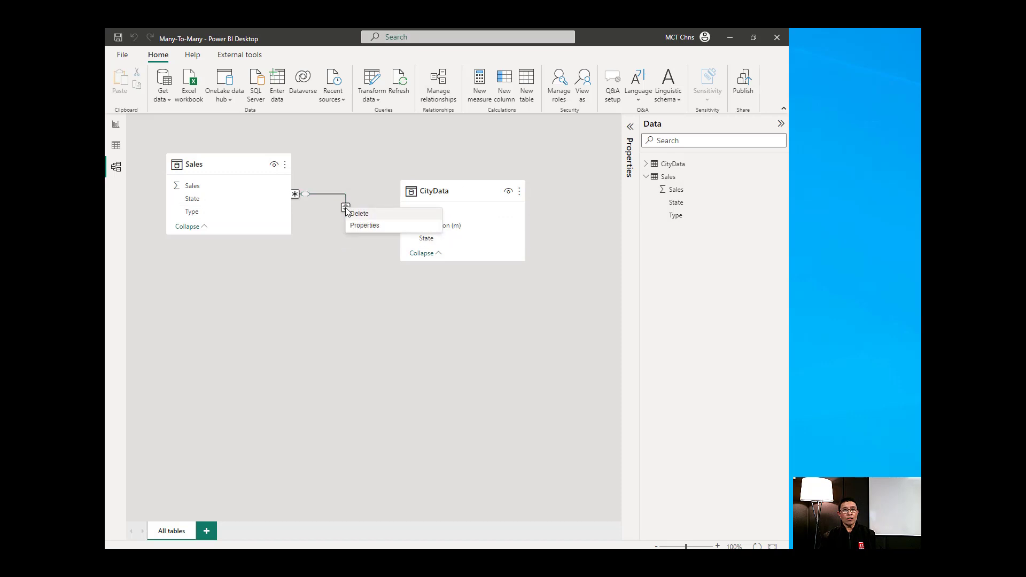
pyautogui.click(360, 215)
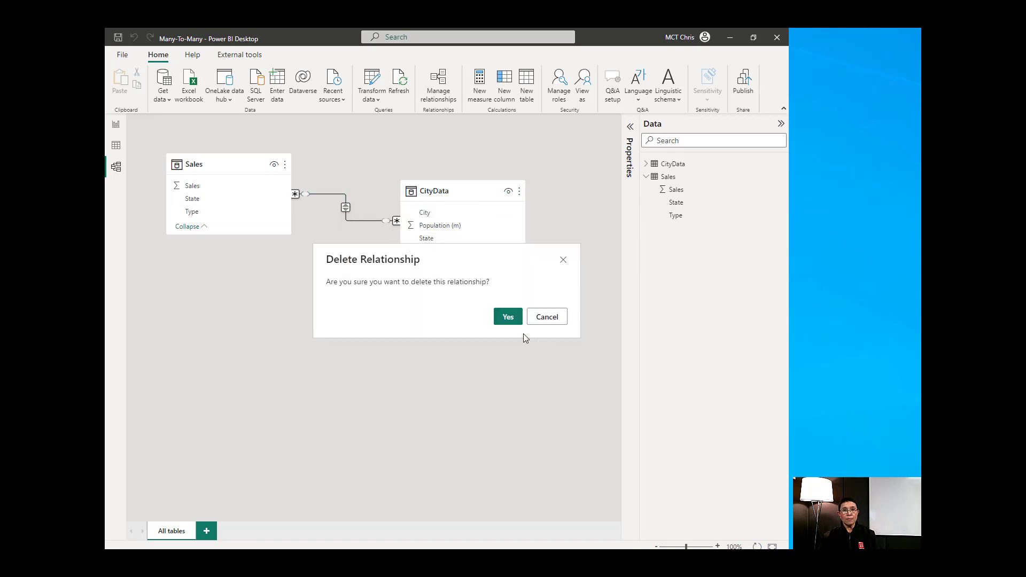
pyautogui.click(508, 316)
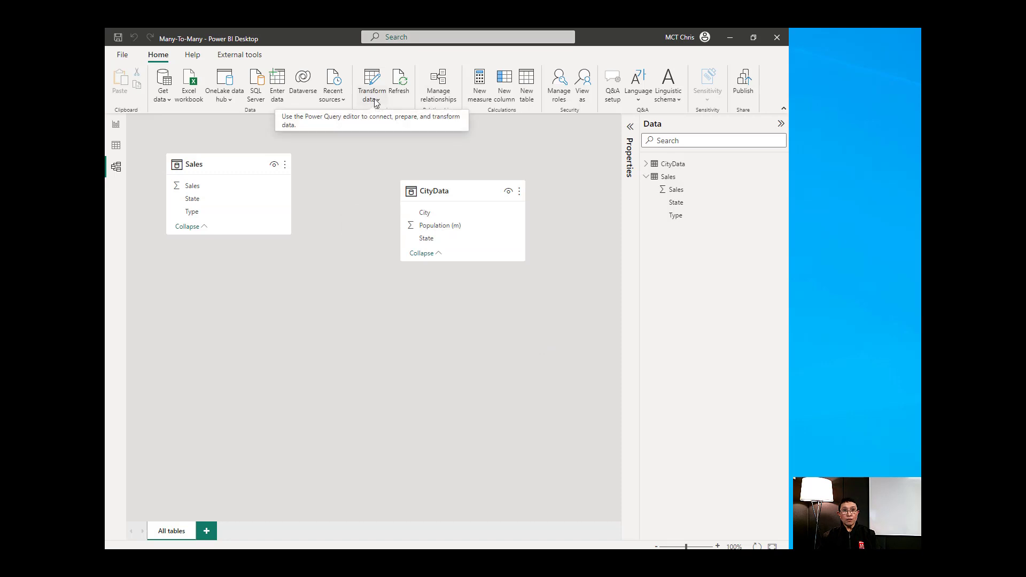
# Open the Power Query Editor and append the Sales and CityData tables as a new query
pyautogui.click(376, 101)
pyautogui.click(385, 119)
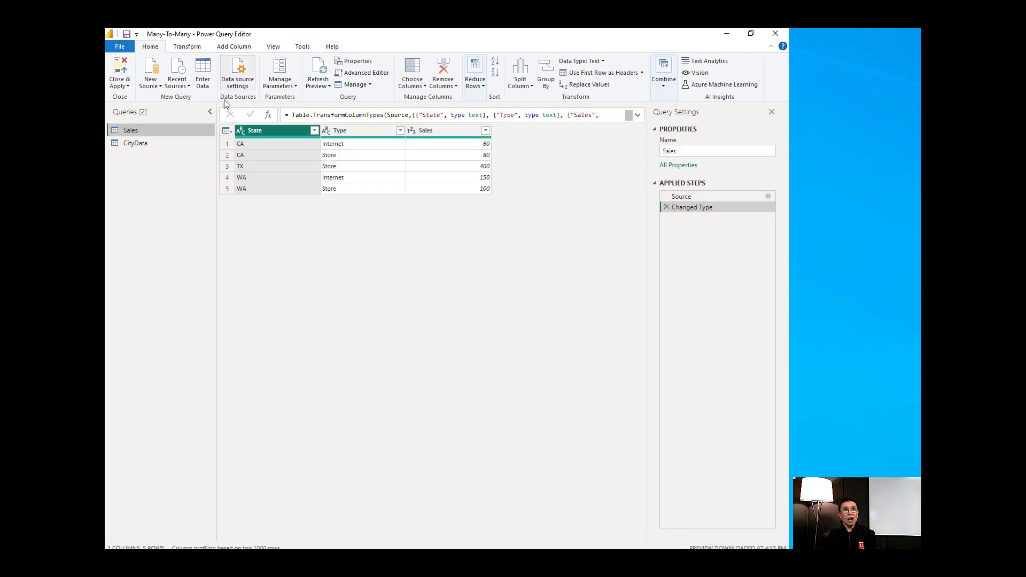
pyautogui.click(664, 83)
pyautogui.click(715, 121)
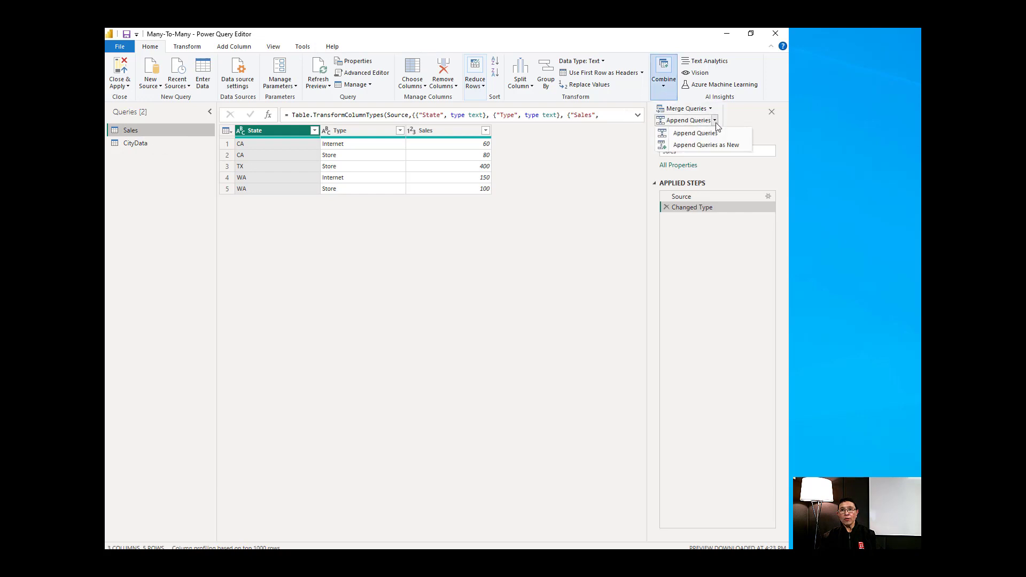
pyautogui.click(716, 146)
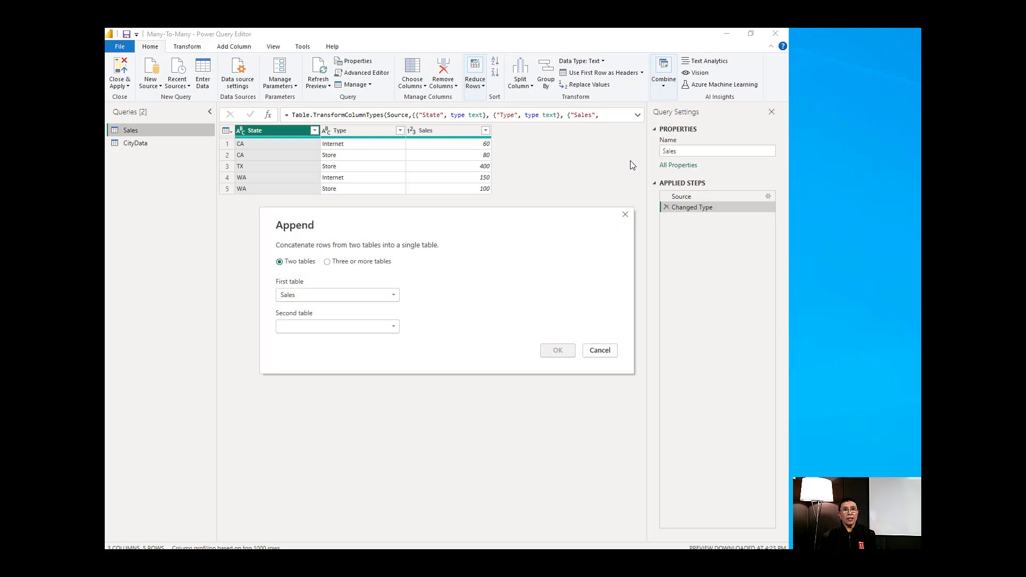
pyautogui.click(334, 326)
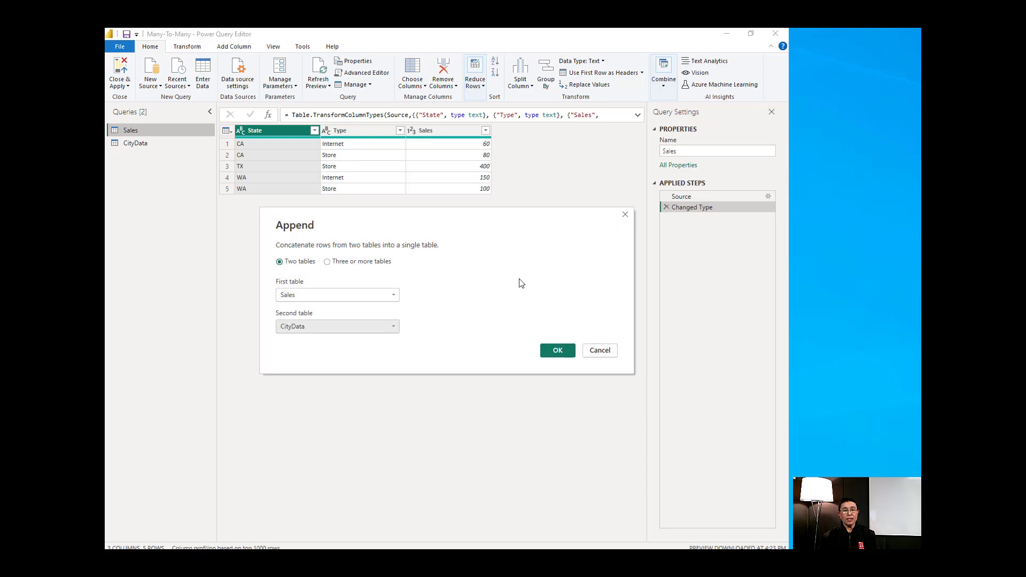
pyautogui.click(555, 352)
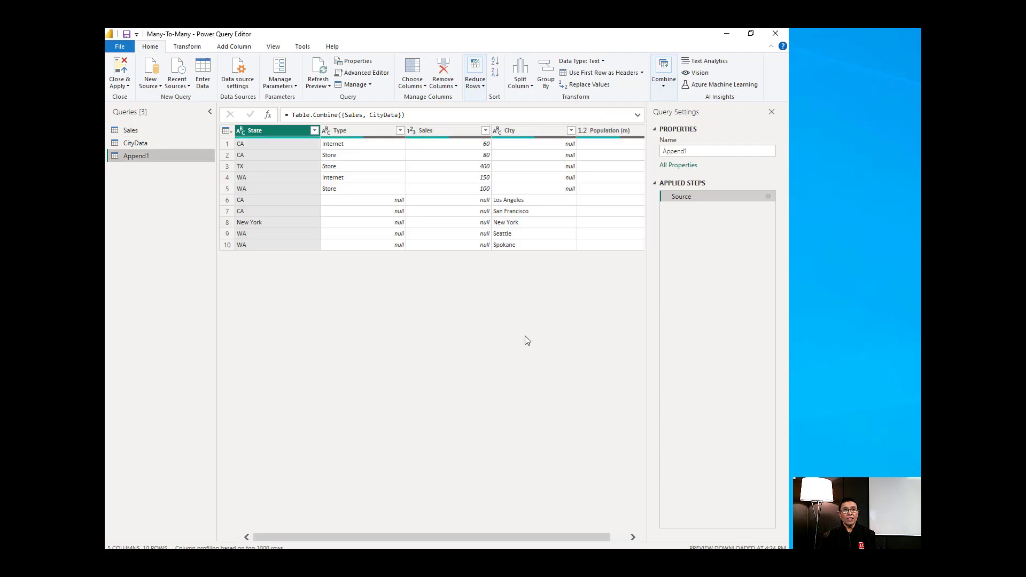
# Reduce the appended query to the unique values of its State column and rename the query States
pyautogui.rightClick(275, 131)
pyautogui.click(311, 160)
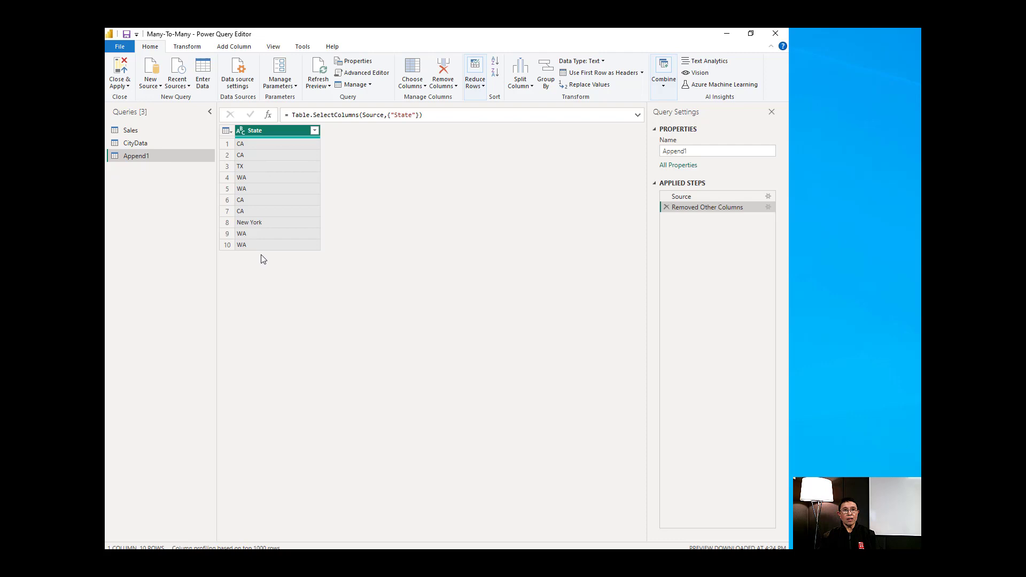
pyautogui.rightClick(265, 130)
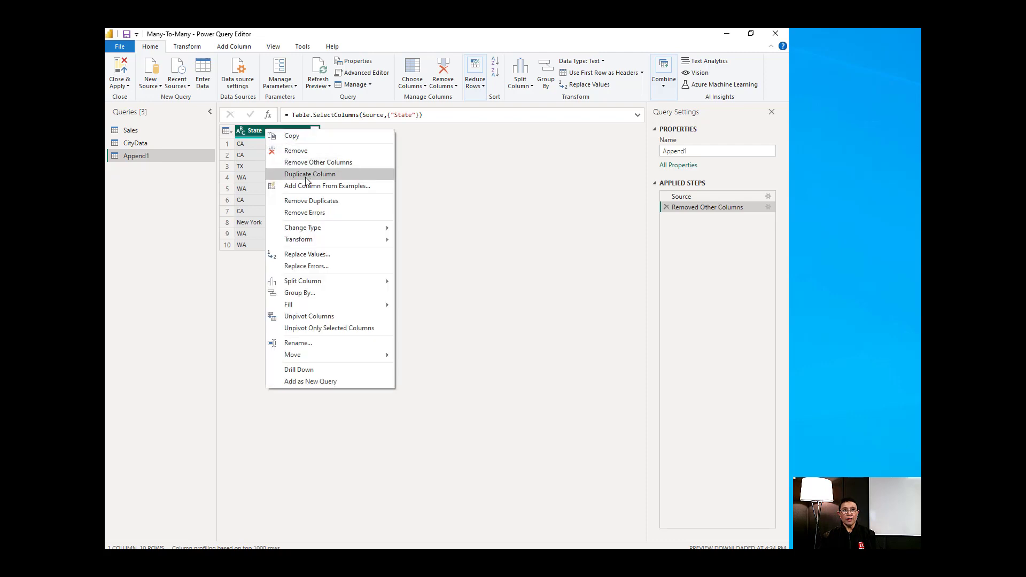
pyautogui.click(309, 201)
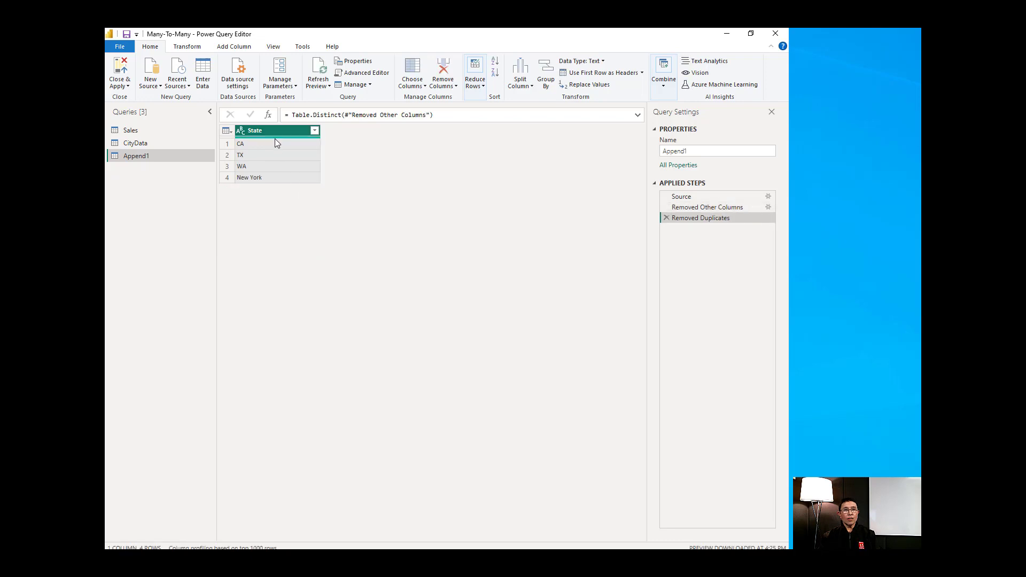
pyautogui.moveTo(688, 151); pyautogui.dragTo(623, 156)
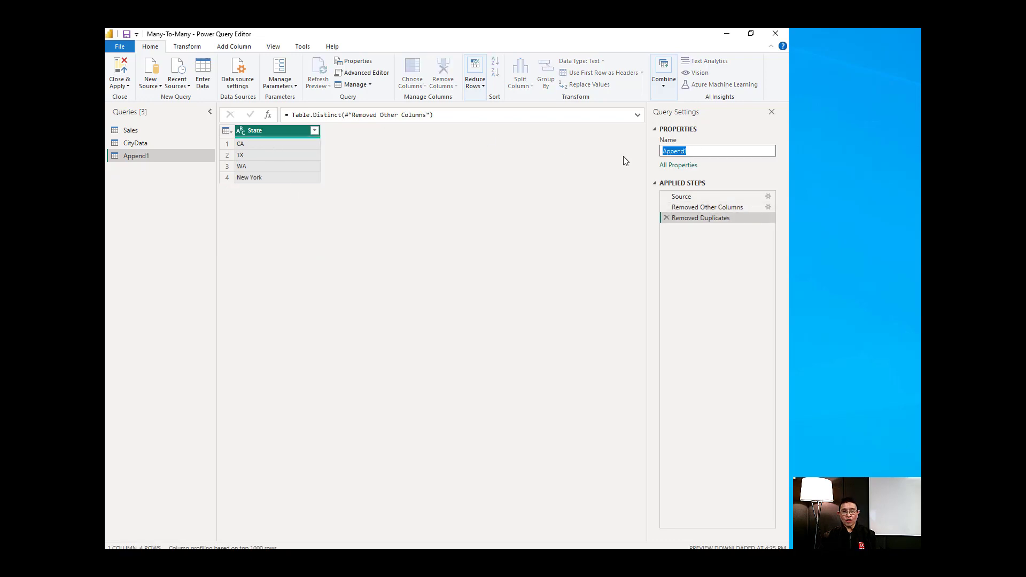
pyautogui.write('States')
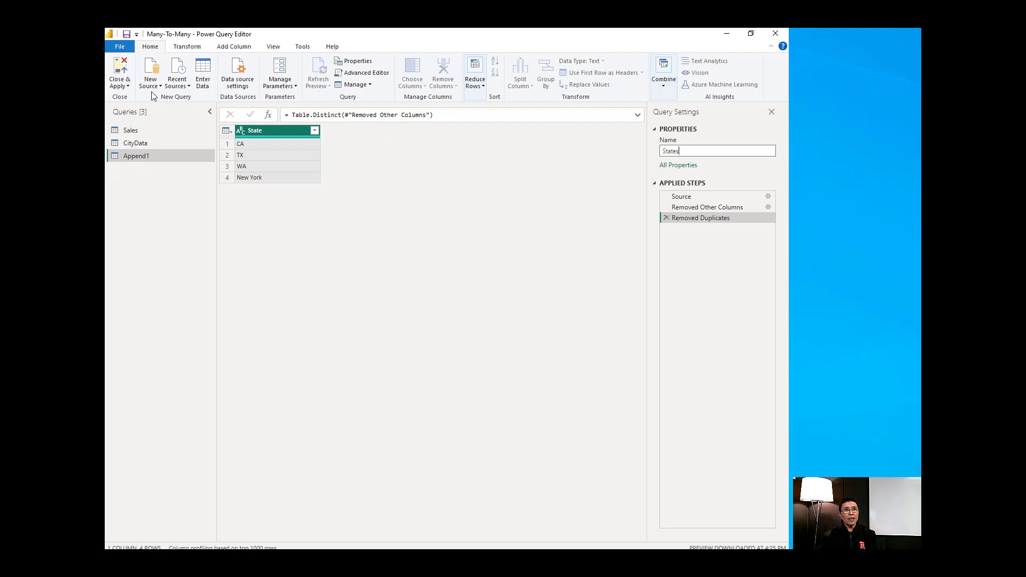
# Close and apply the query changes, and arrange the model diagram with CityData below Sales and States beside Sales
pyautogui.click(120, 84)
pyautogui.click(134, 100)
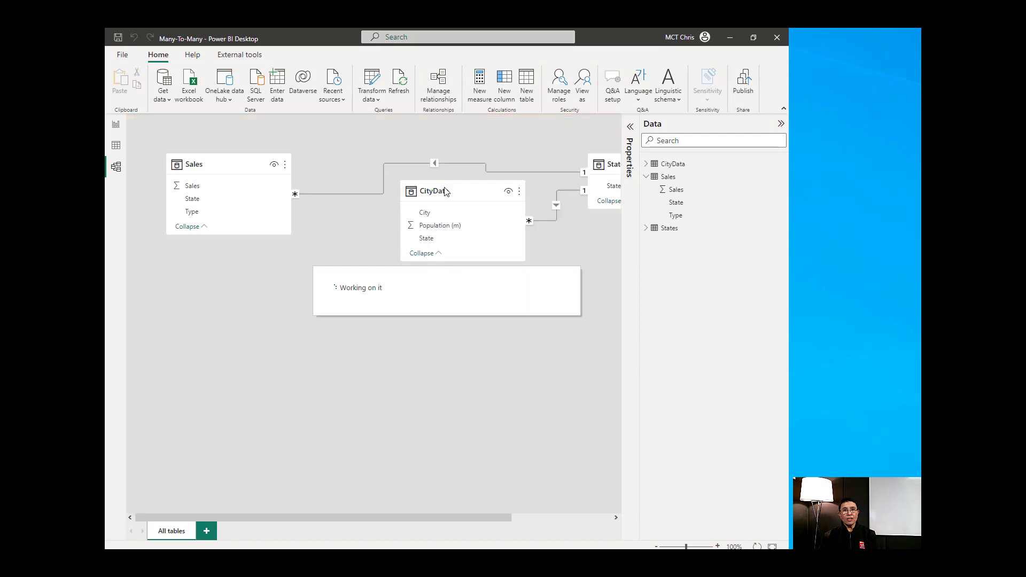
pyautogui.moveTo(447, 193); pyautogui.dragTo(337, 349)
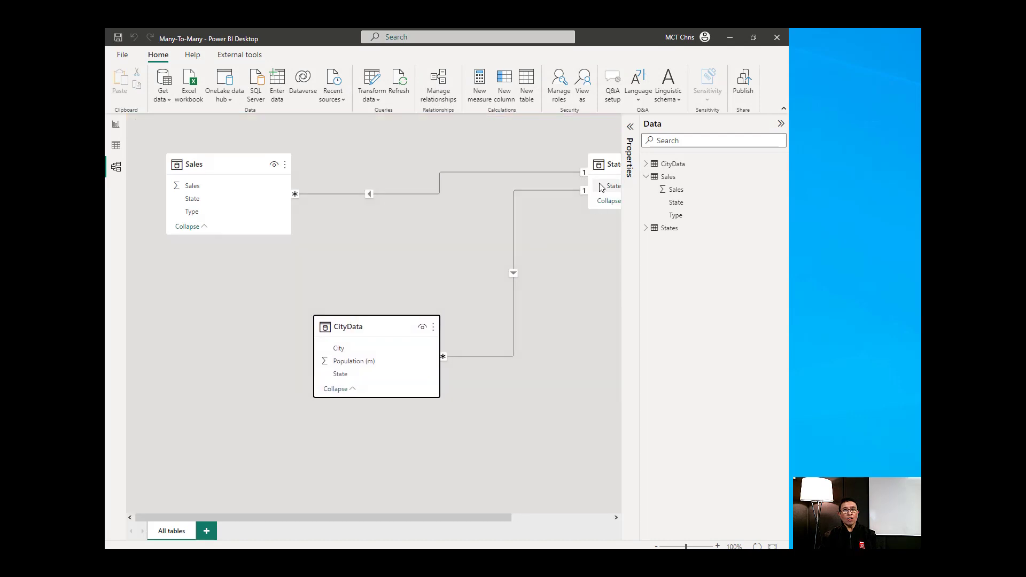
pyautogui.moveTo(603, 163); pyautogui.dragTo(433, 206)
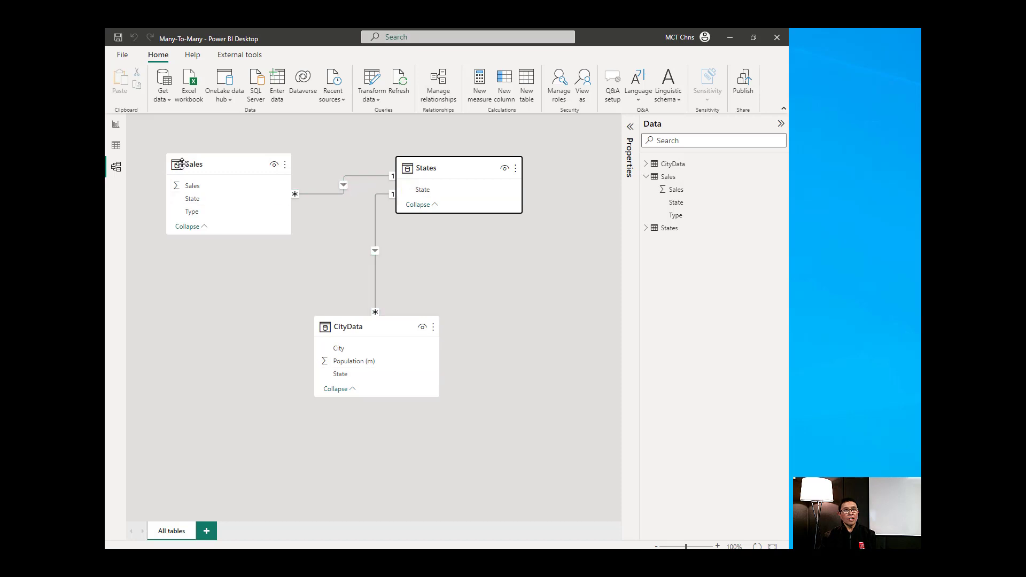
# Return the report's table visual from focus mode, make it narrower and remove all of its fields
pyautogui.click(116, 126)
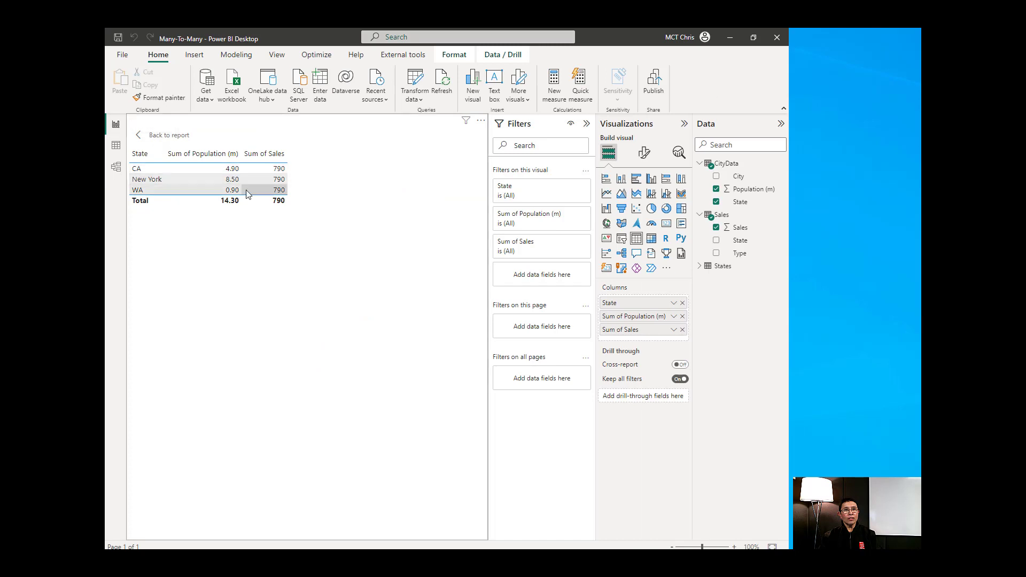
pyautogui.click(170, 136)
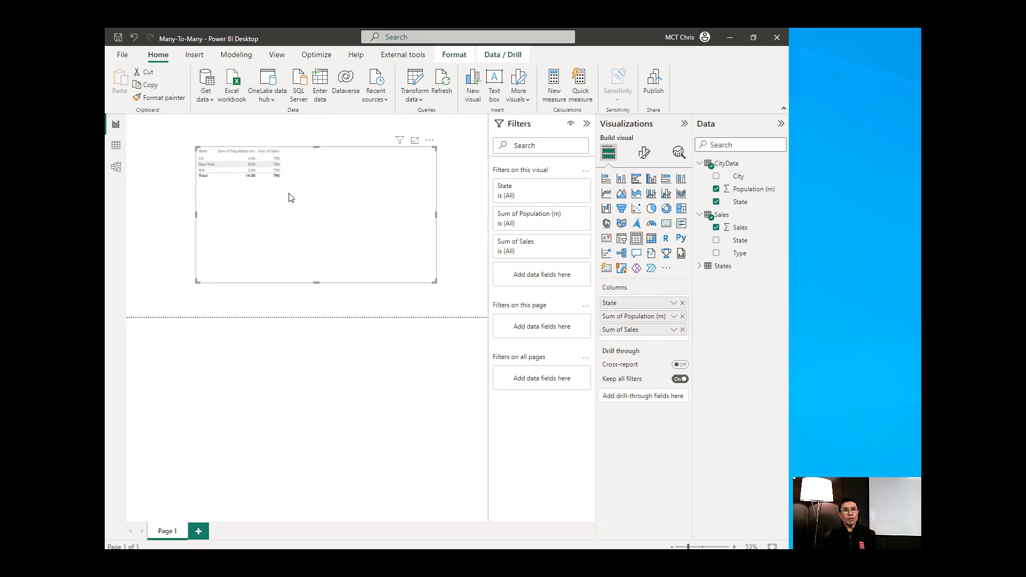
pyautogui.moveTo(435, 282); pyautogui.dragTo(323, 273)
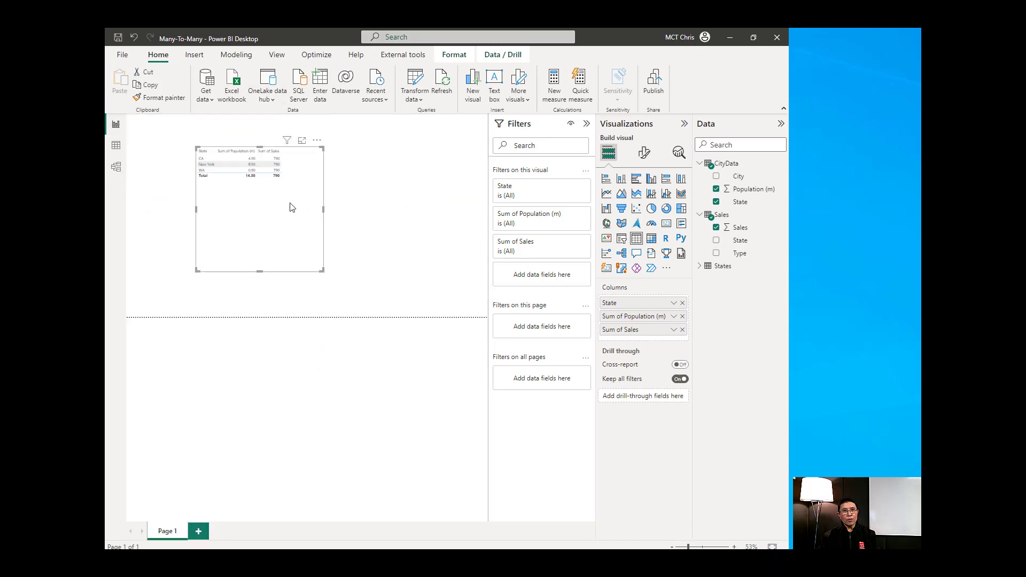
pyautogui.click(683, 303)
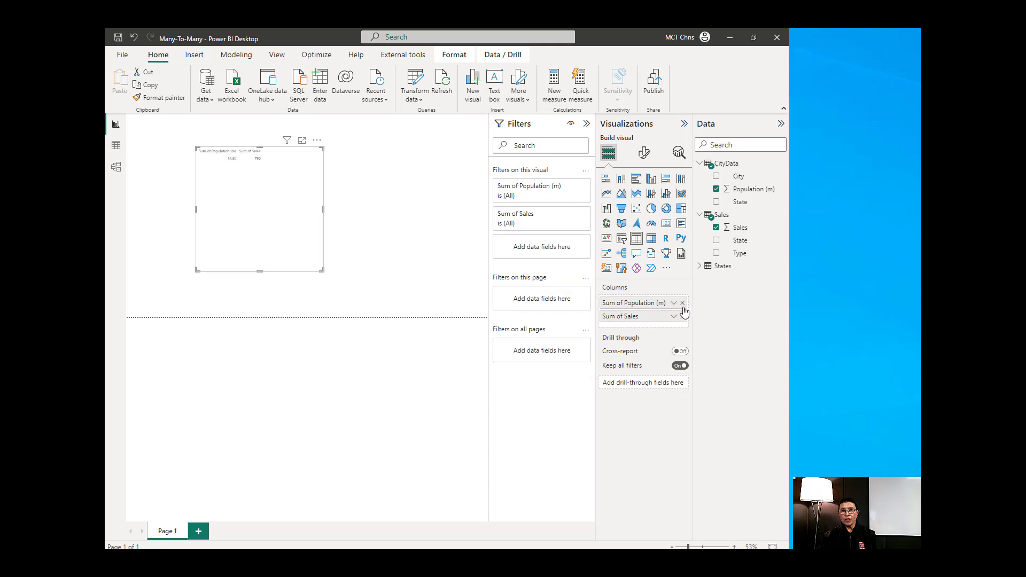
pyautogui.click(682, 303)
pyautogui.click(682, 303)
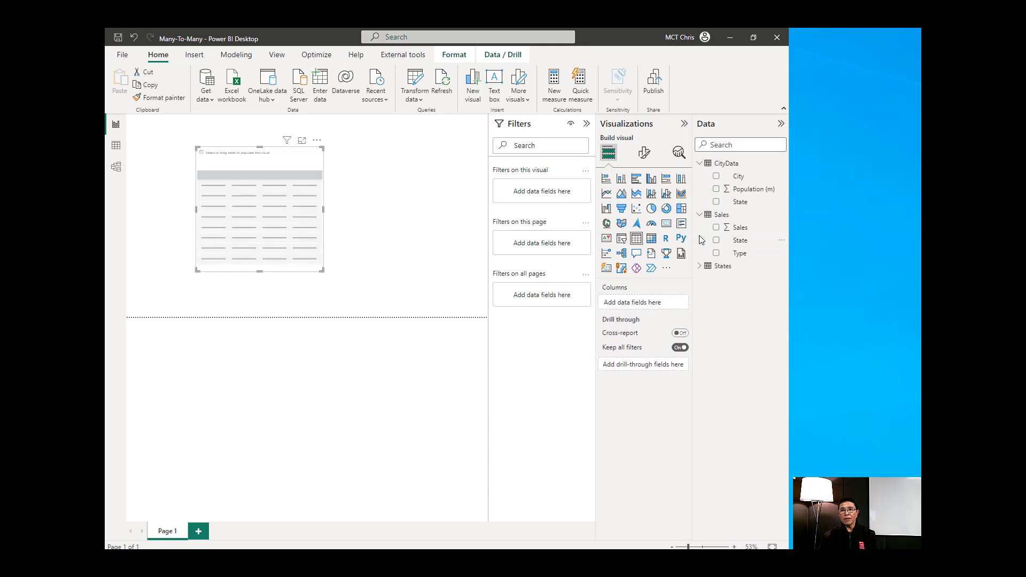
# Fill the table visual with State from States, Population (m) from CityData and Sales from Sales, in that order, and show it in focus mode
pyautogui.click(716, 202)
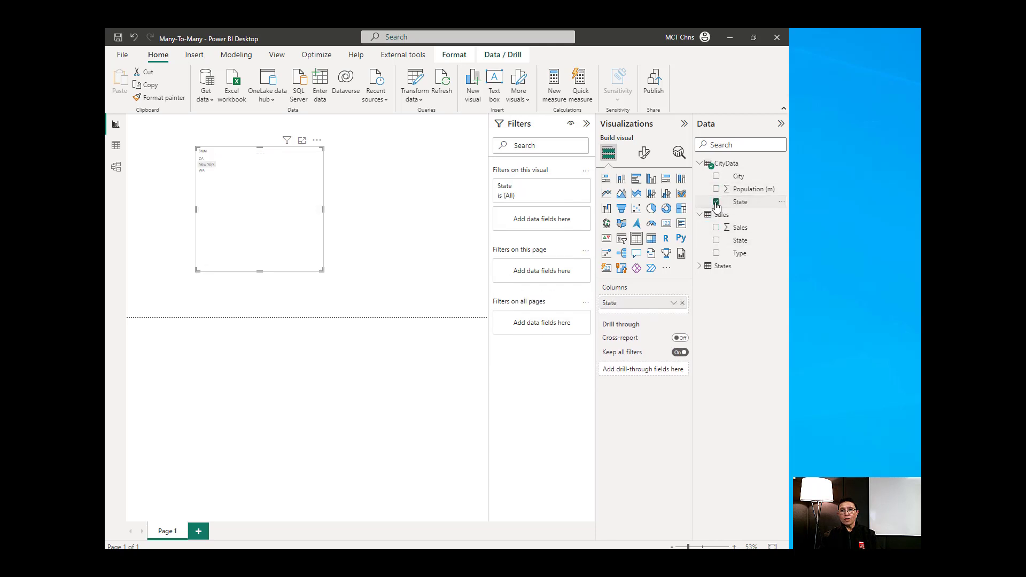
pyautogui.click(716, 189)
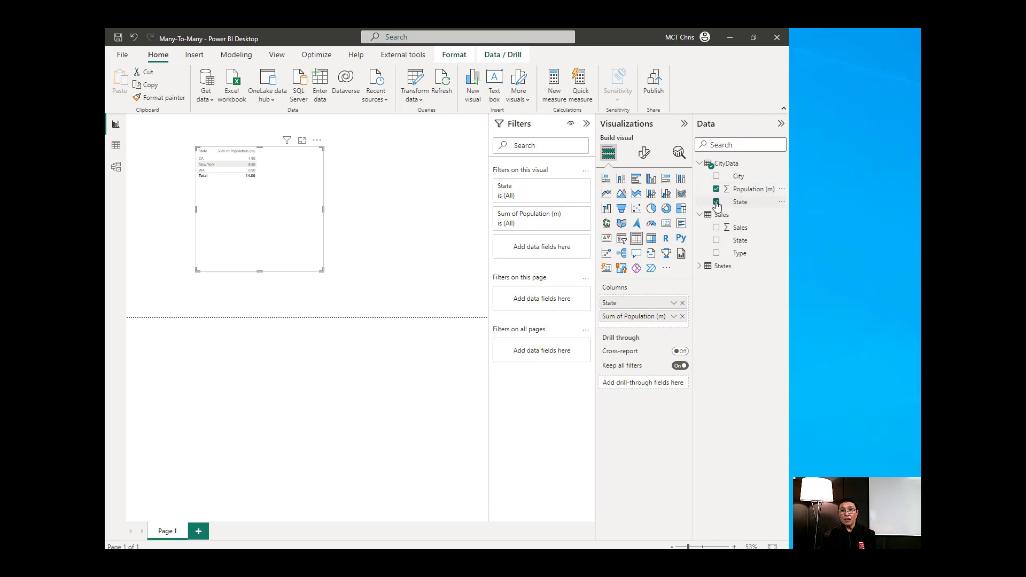
pyautogui.click(716, 202)
pyautogui.click(700, 267)
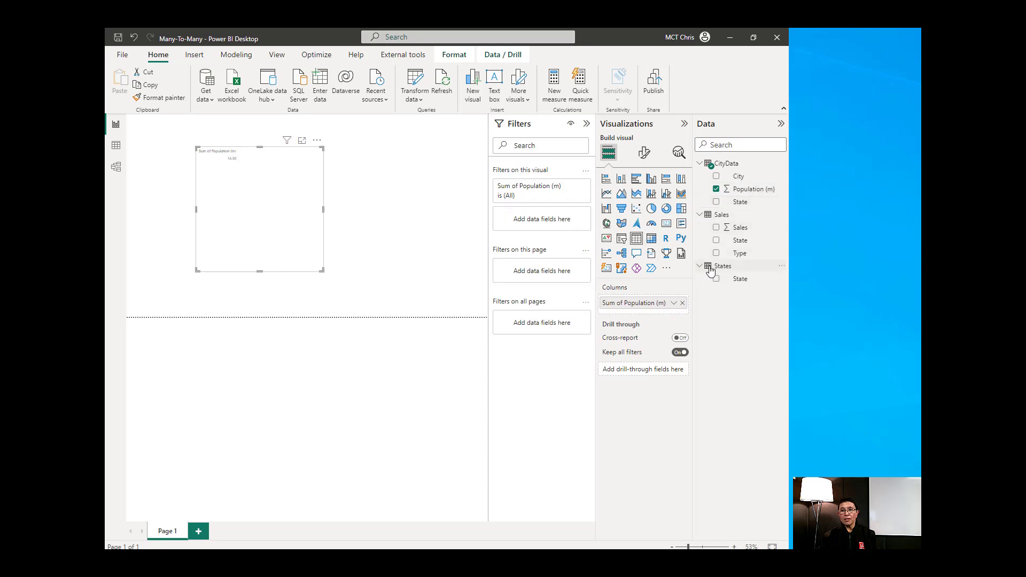
pyautogui.click(716, 279)
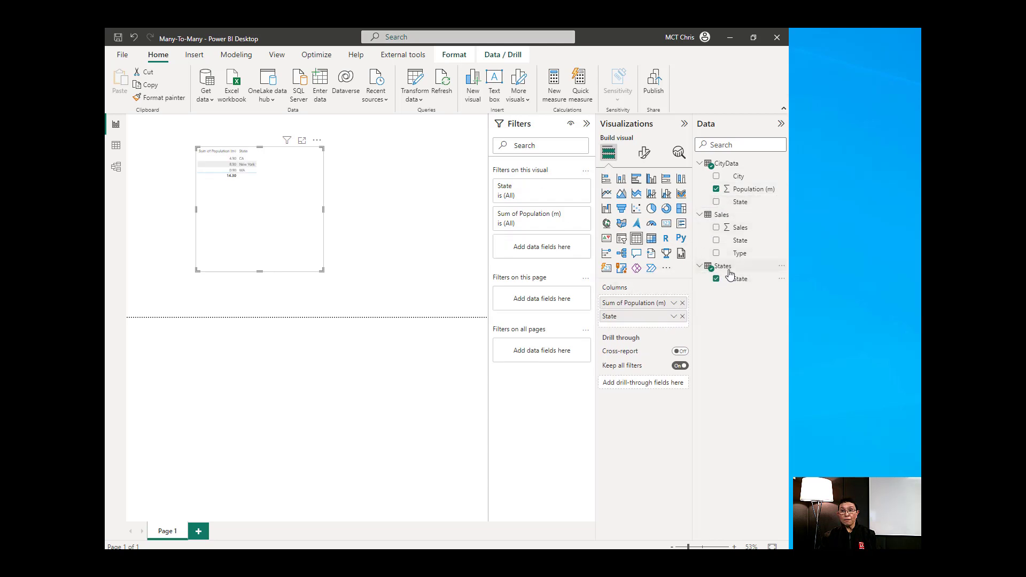
pyautogui.moveTo(634, 324); pyautogui.dragTo(632, 300)
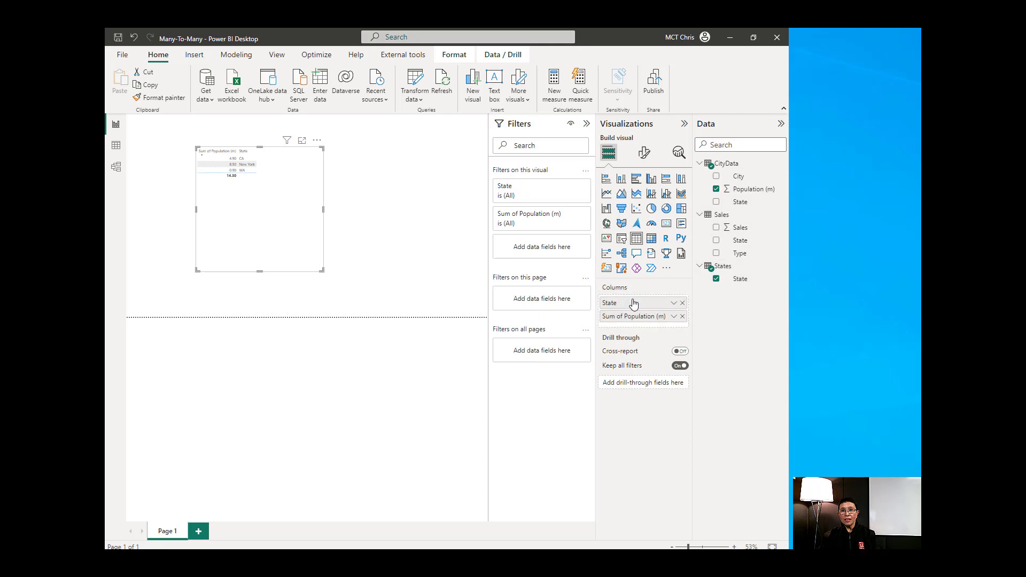
pyautogui.click(716, 229)
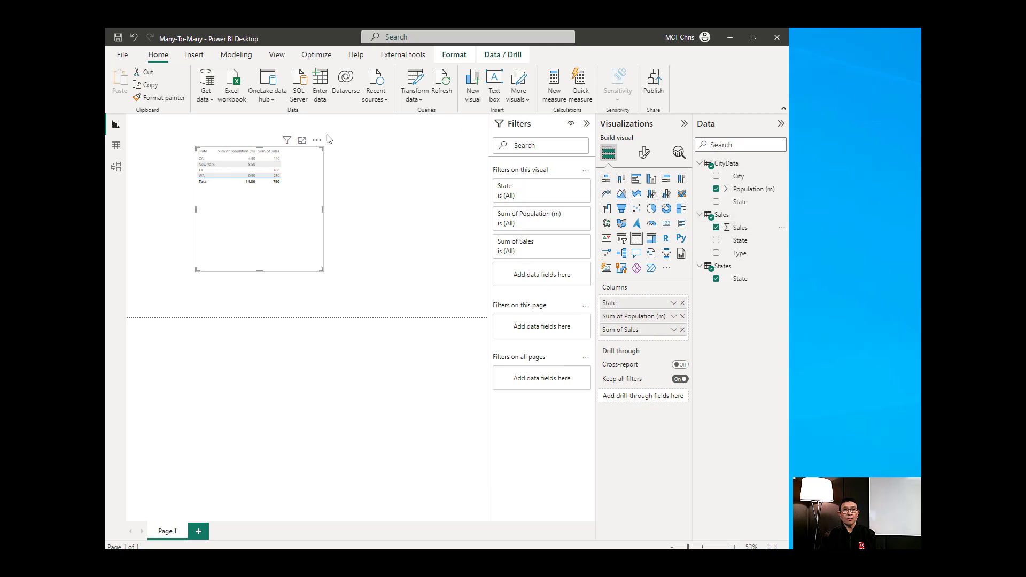
pyautogui.click(302, 142)
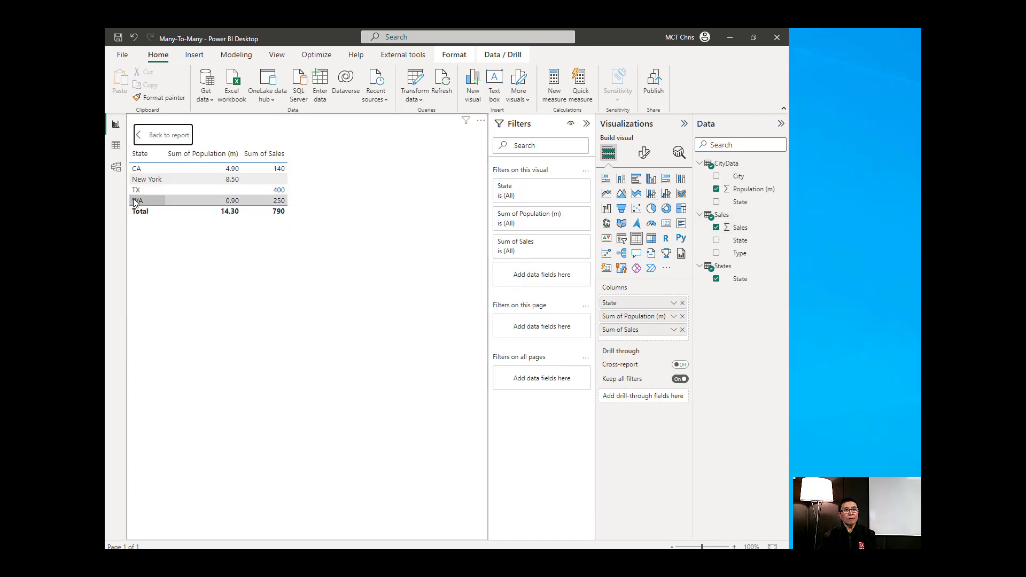